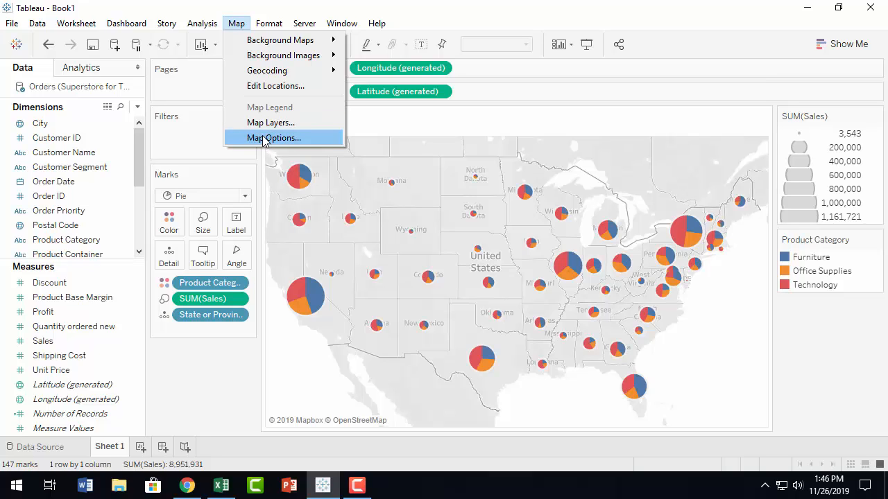
Step: Open the map options to review the pan and zoom, search, toolbar, scale and units settings, and close them
left_click(266, 139)
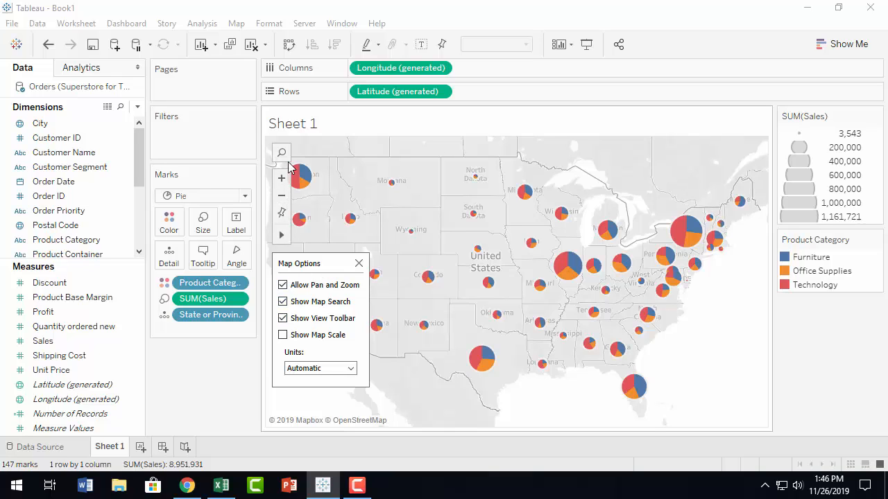
left_click(359, 264)
Step: Try the Zoom Area and Pan tools on the map: enlarge the central United States, zoom back out and shift the map slightly
mouse_move(282, 236)
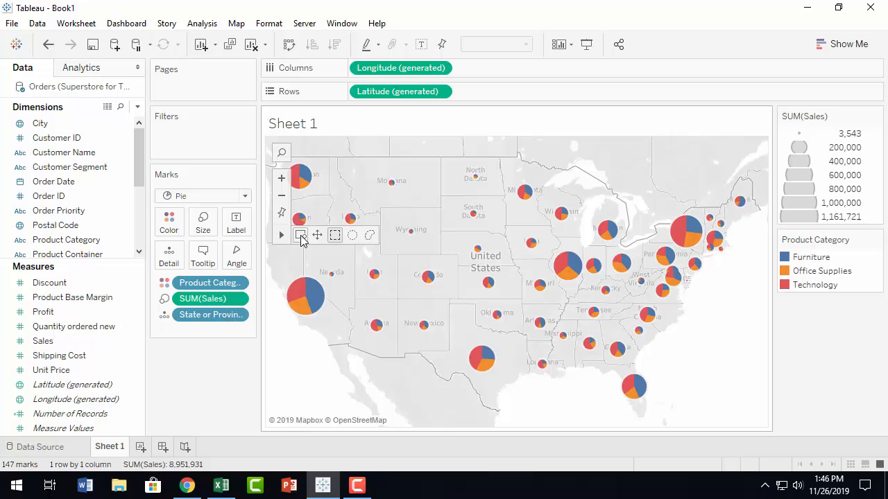
left_click(301, 238)
left_click(486, 271)
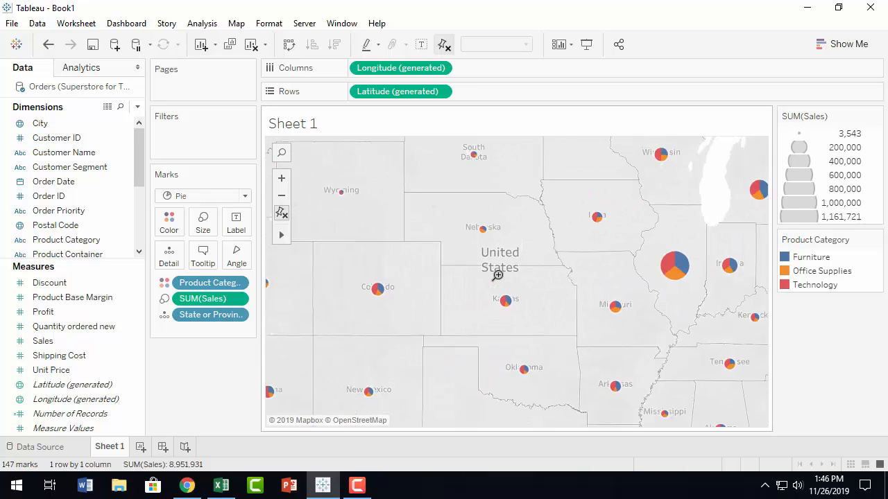
scroll(497, 275, "down", 5)
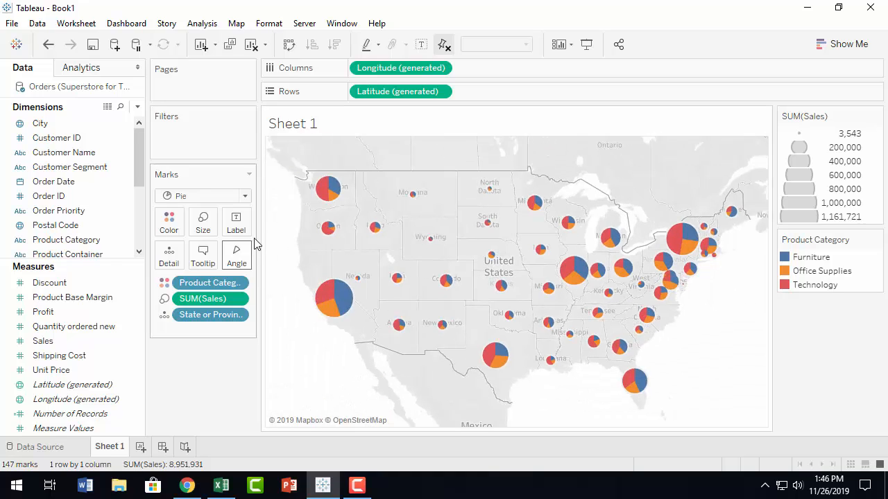
mouse_move(283, 239)
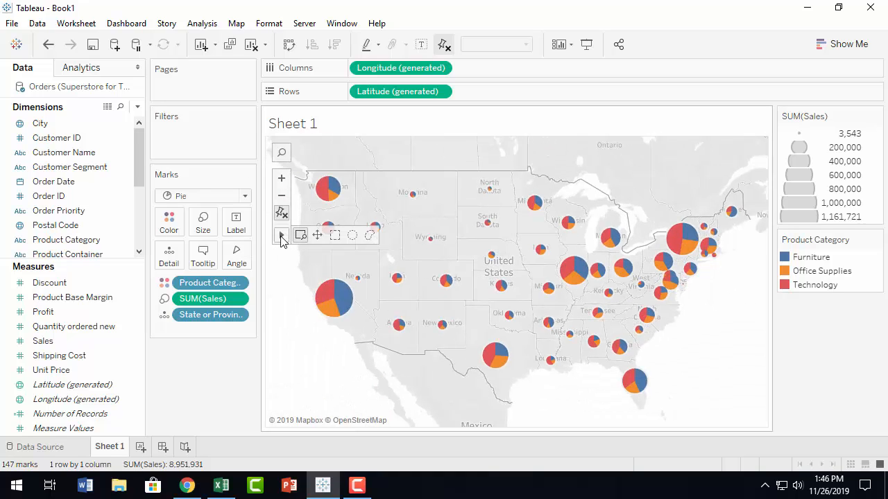
left_click(317, 236)
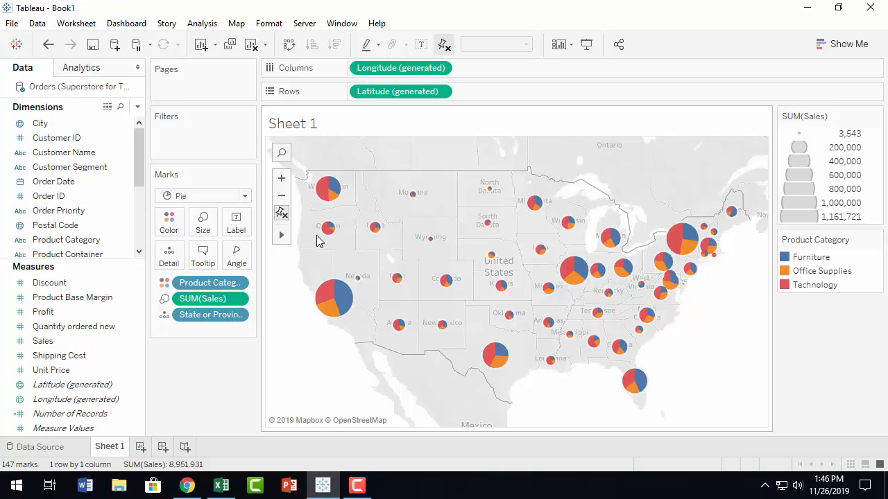
mouse_move(481, 250)
left_mouse_down()
mouse_move(647, 254)
mouse_move(238, 267)
mouse_move(481, 254)
mouse_move(462, 220)
mouse_move(488, 240)
left_mouse_up()
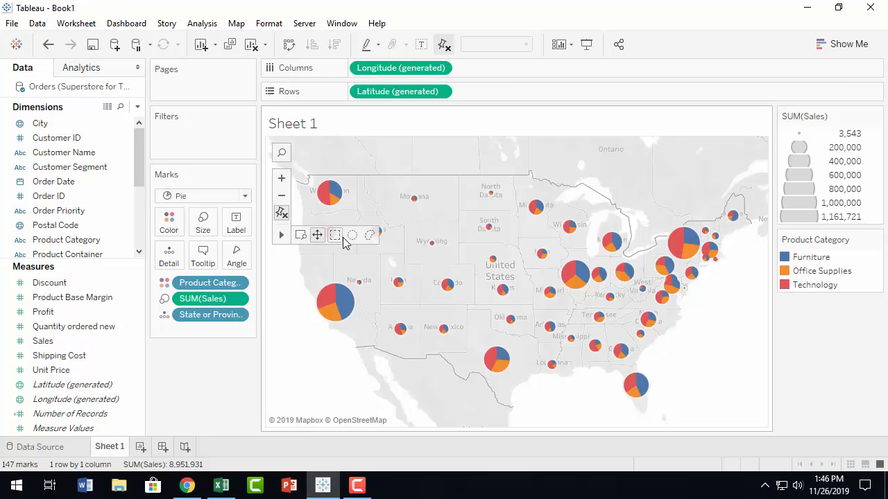
Step: Select the pie marks over the central states, and those over the Midwest instead, with the Rectangular selection tool
left_click(336, 239)
left_click_drag(371, 234, 558, 326)
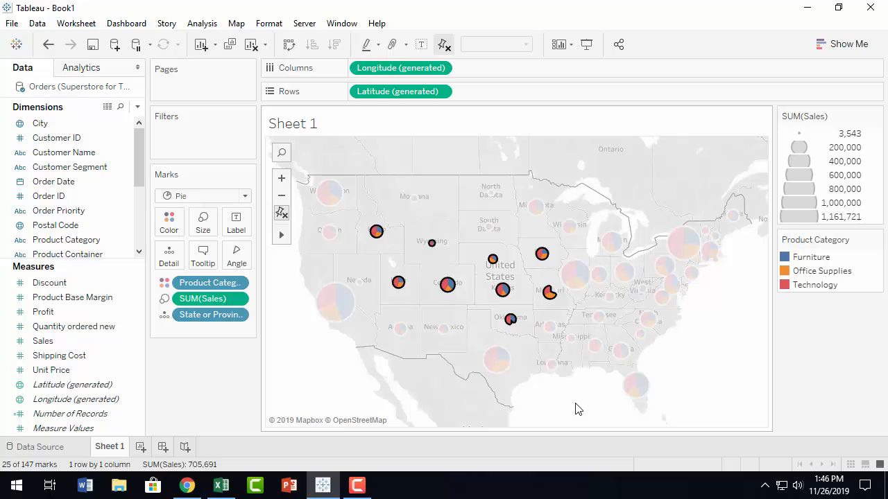
left_click_drag(507, 185, 656, 305)
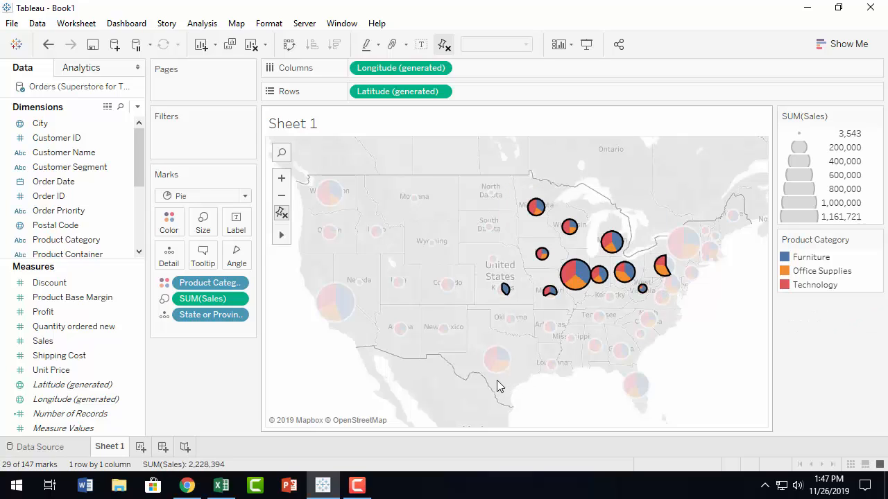
Step: Select the pie marks around the northwestern states, and those around Illinois instead, with the Radial selection tool
mouse_move(281, 236)
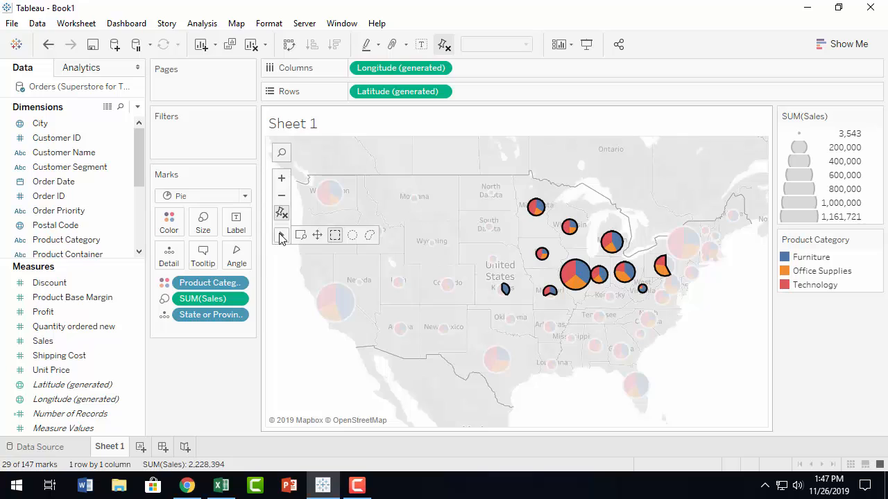
left_click(352, 237)
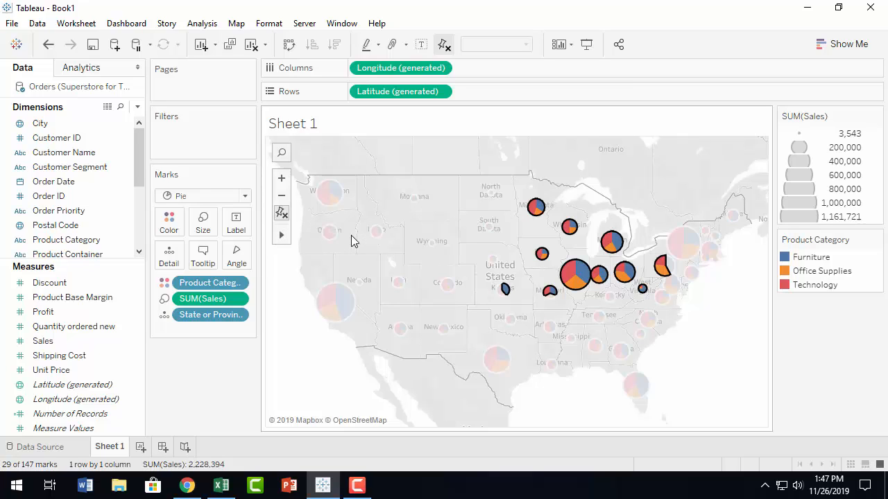
left_click_drag(412, 198, 470, 284)
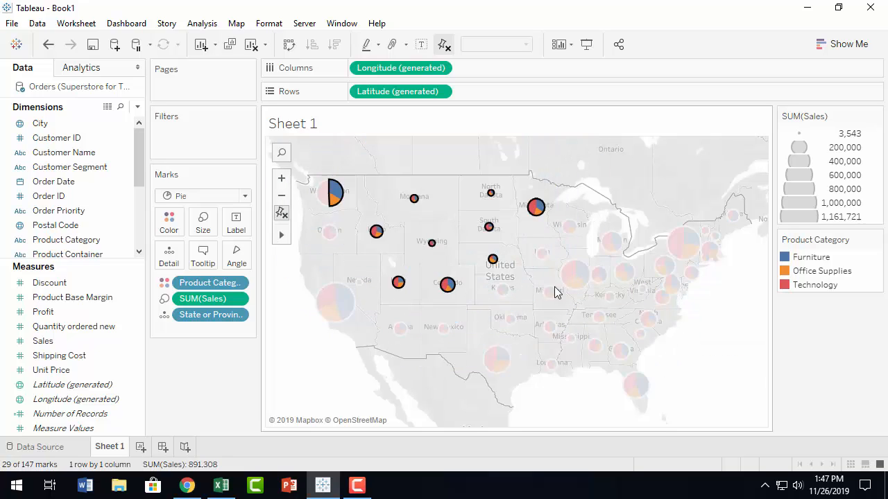
left_click_drag(569, 271, 595, 328)
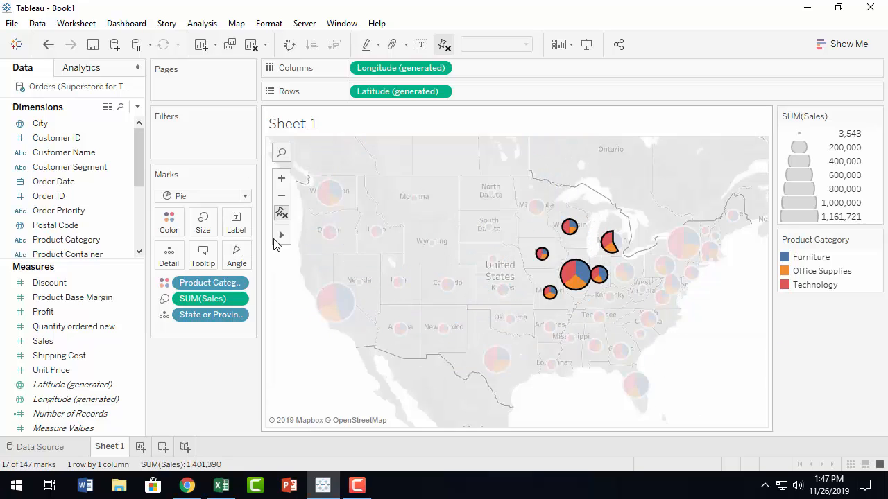
Step: Select the pie marks over the western states and part of the Midwest with the Lasso selection tool
mouse_move(283, 242)
mouse_move(468, 258)
left_mouse_down()
mouse_move(497, 279)
mouse_move(525, 278)
mouse_move(494, 260)
mouse_move(644, 315)
mouse_move(545, 240)
mouse_move(482, 295)
mouse_move(236, 264)
mouse_move(383, 199)
mouse_move(440, 209)
left_mouse_up()
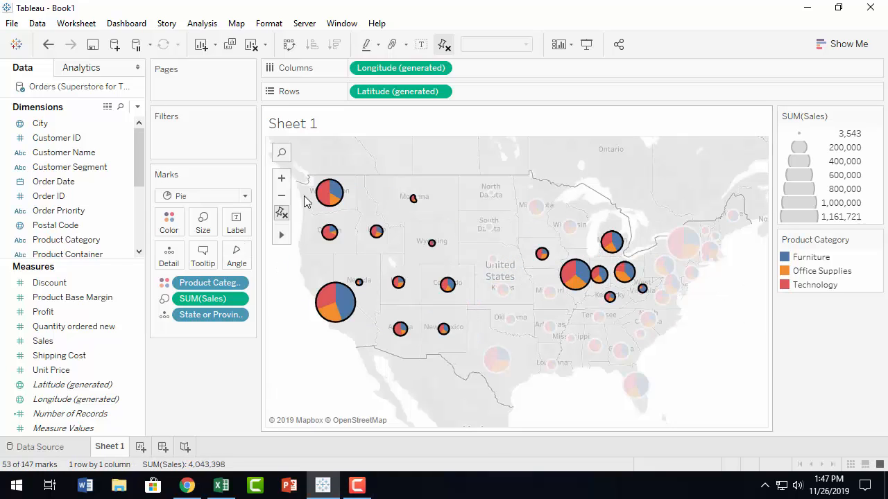
Step: Reset the map to its default view and clear the mark selection, trying one zoom in and out
mouse_move(282, 238)
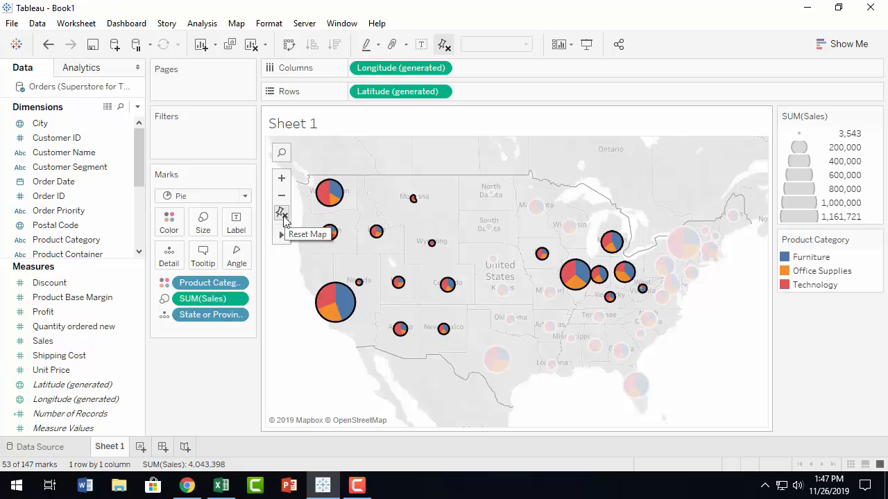
left_click(282, 215)
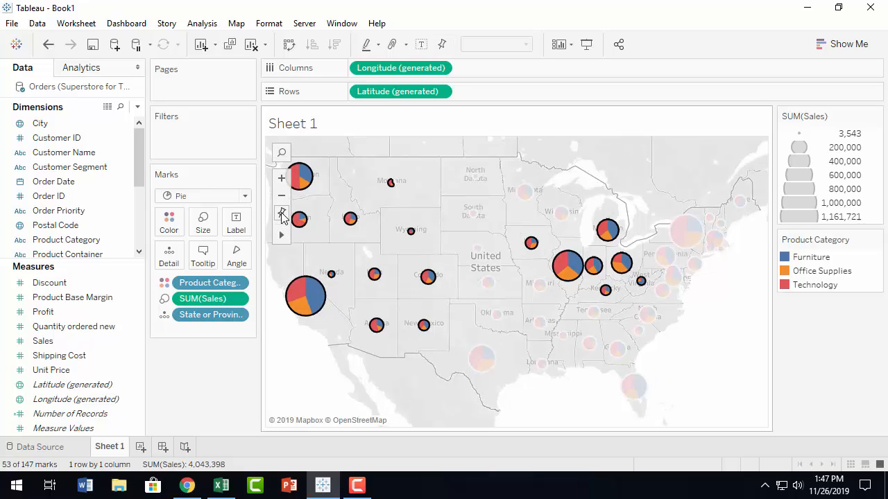
left_click(567, 398)
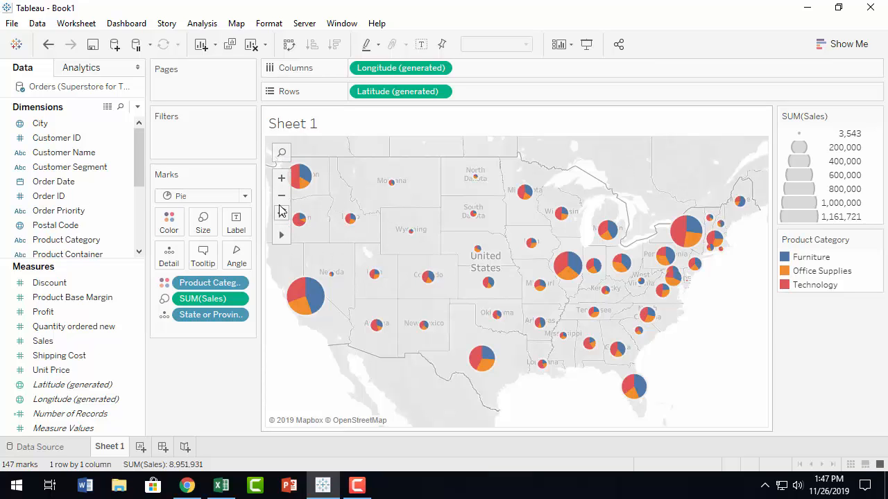
left_click(281, 179)
left_click(281, 197)
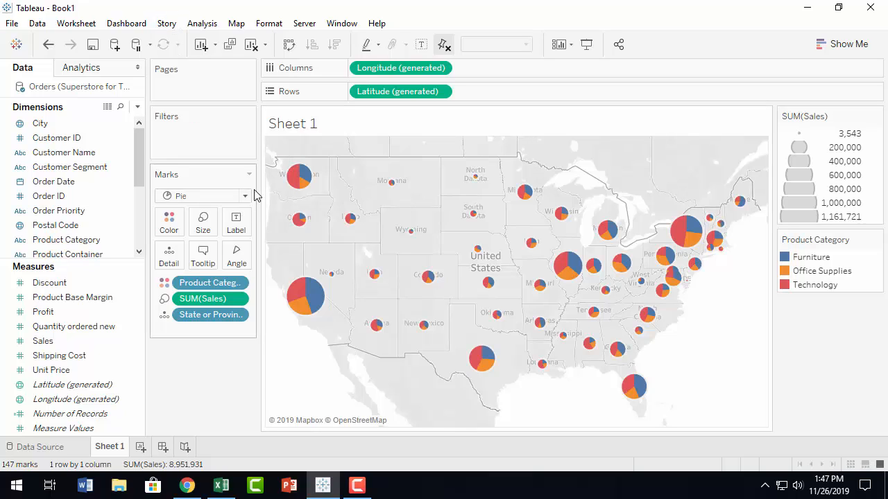
Step: Open the map layers settings and set the background style to Normal
left_click(236, 25)
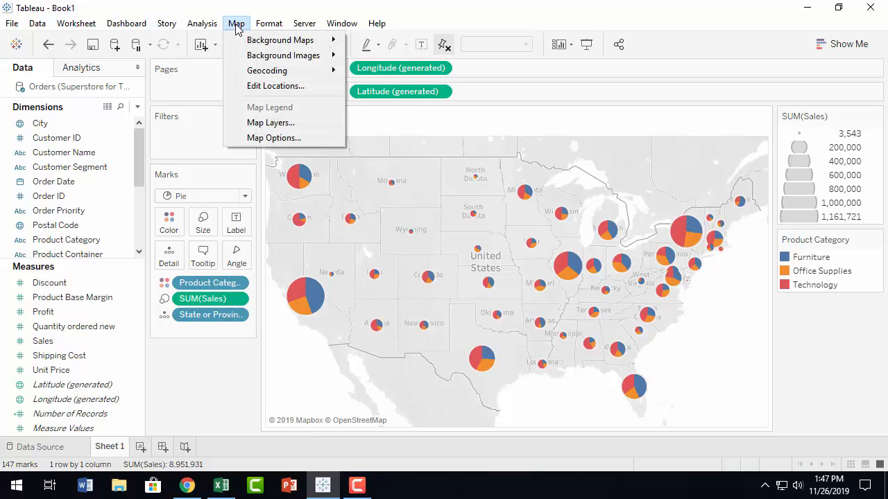
left_click(300, 122)
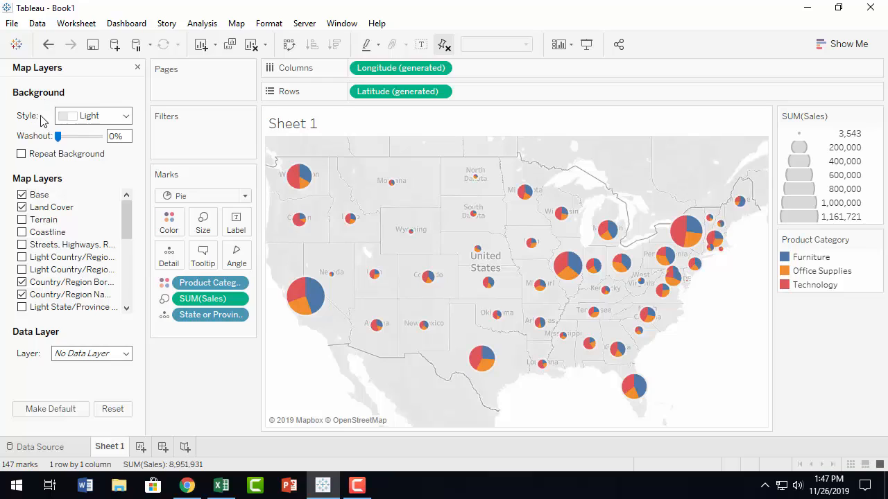
left_click(126, 118)
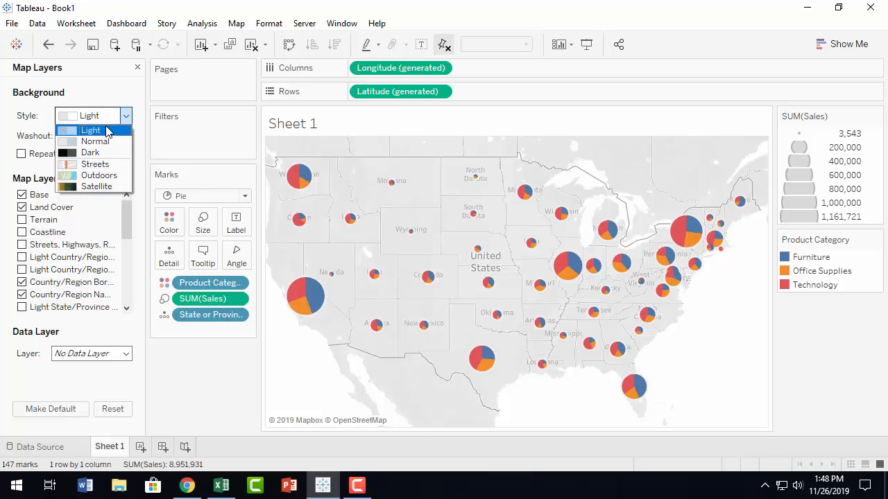
left_click(107, 141)
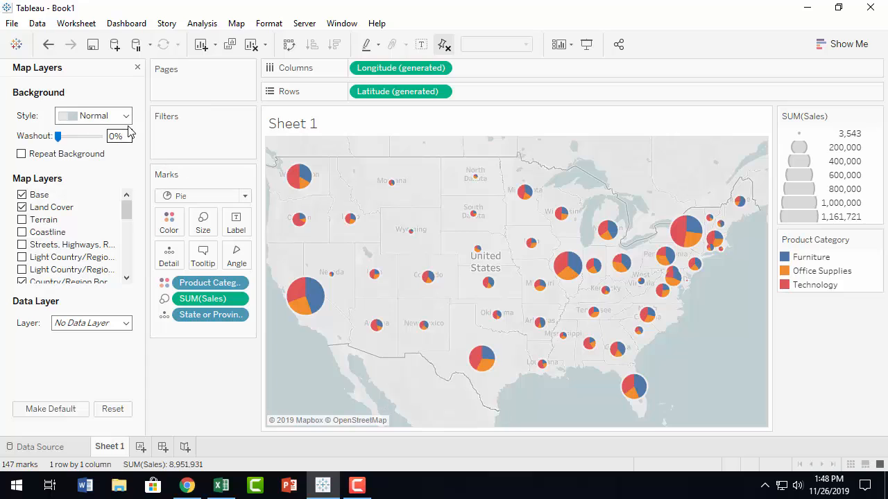
Step: Set the map's background style to Dark with a washout of 8%
left_click(125, 119)
left_click(114, 153)
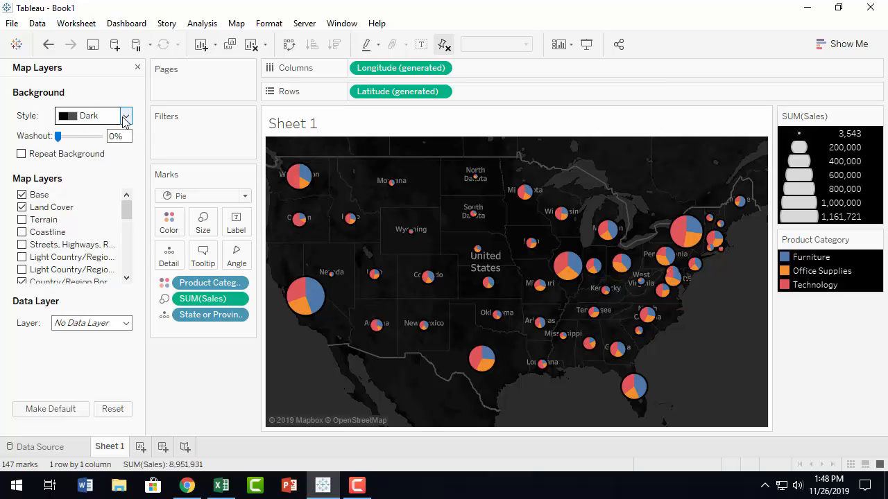
mouse_move(58, 136)
left_mouse_down()
mouse_move(102, 141)
mouse_move(62, 143)
left_mouse_up()
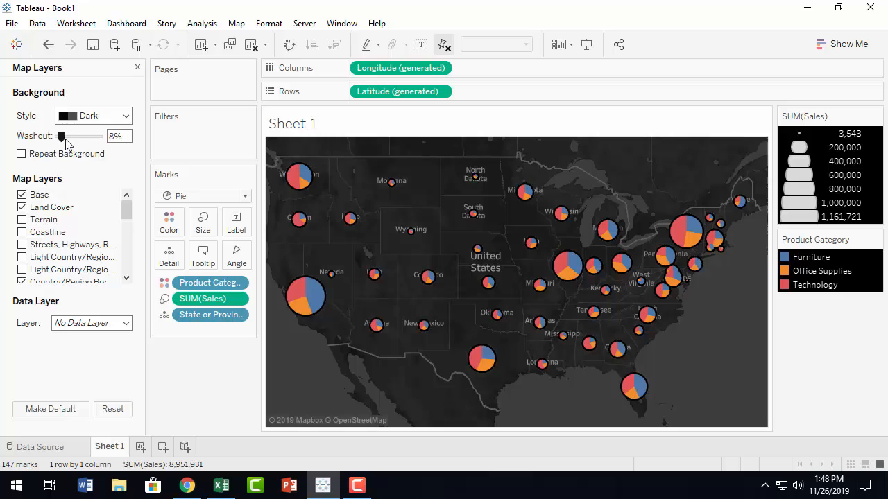
Step: Set the map's background style to Streets
left_click(126, 116)
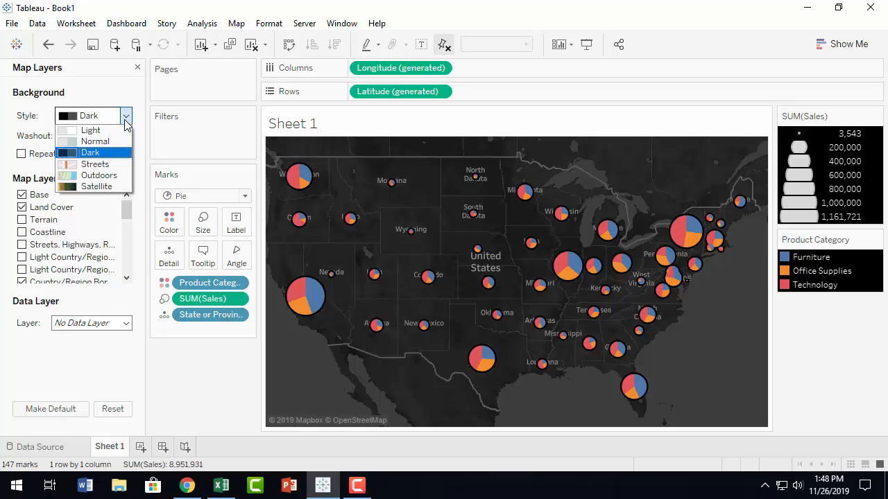
left_click(120, 165)
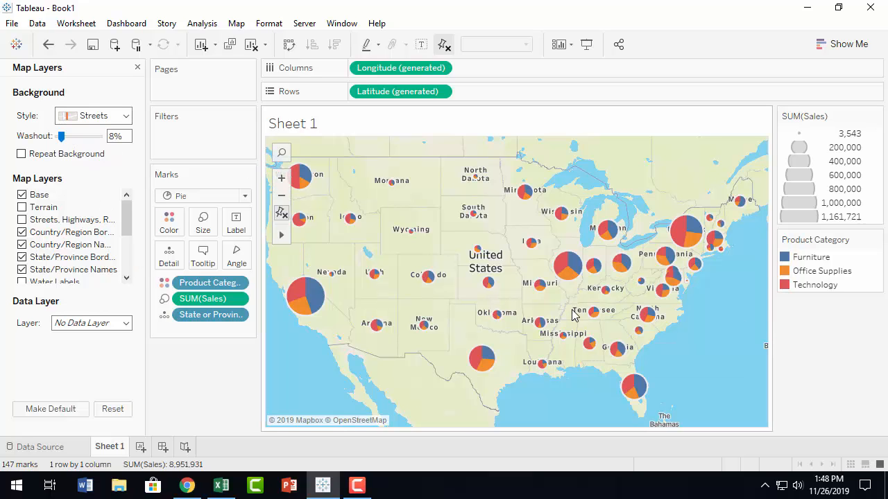
Step: Examine the Streets background in close-up along the river between Arkansas and Tennessee
mouse_move(545, 292)
scroll(558, 312, "up", 3)
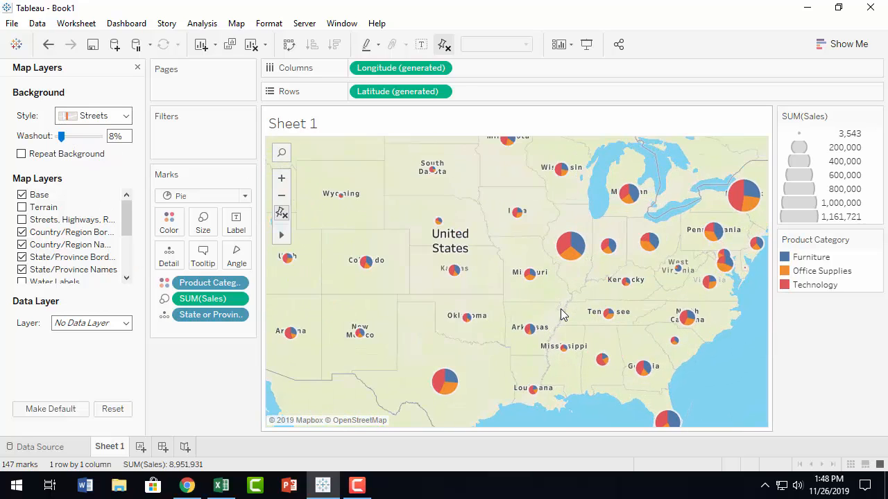
scroll(556, 308, "up", 3)
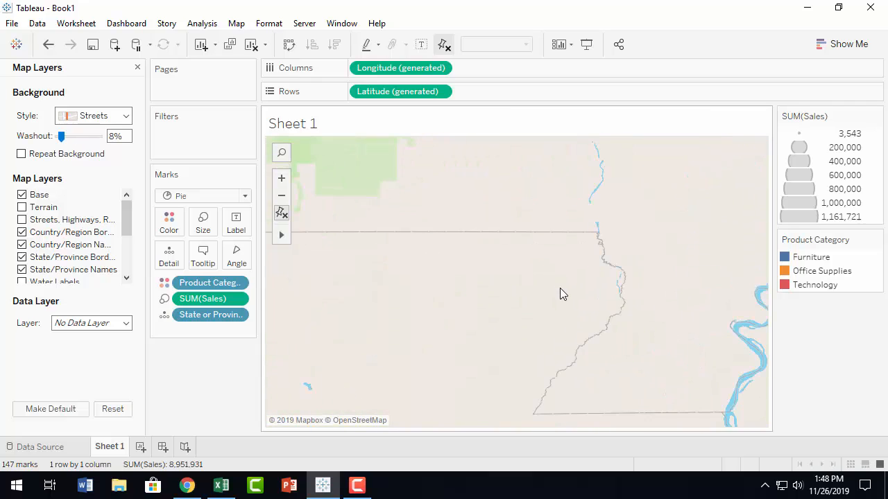
scroll(559, 294, "up", 2)
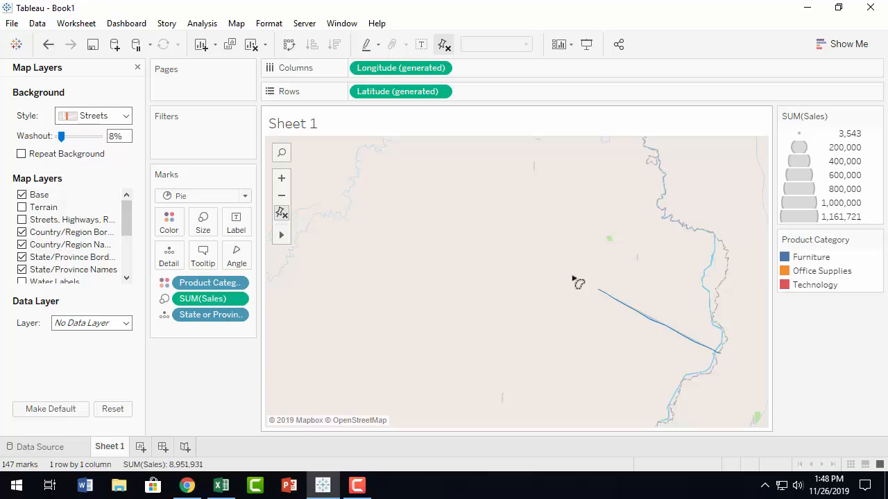
mouse_move(283, 239)
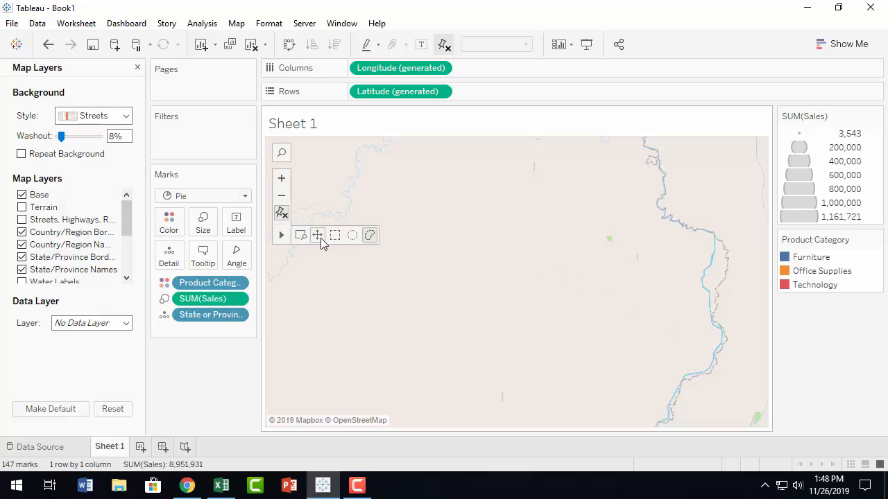
left_click_drag(730, 392, 372, 131)
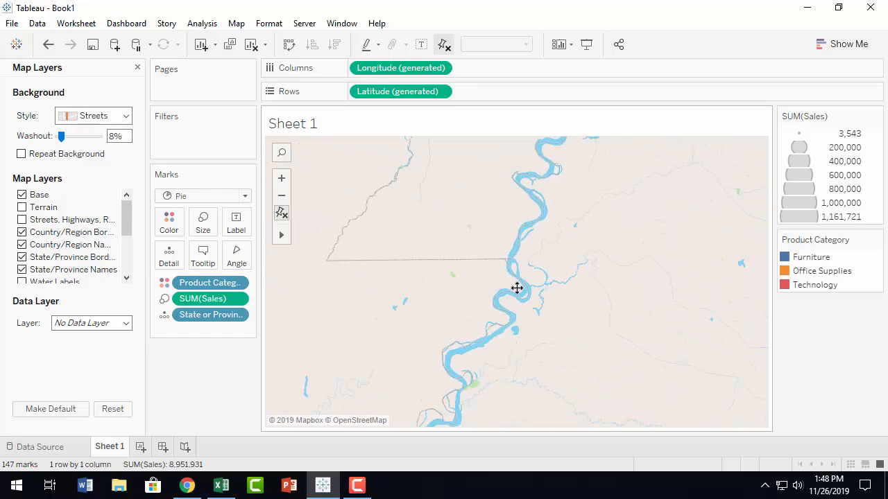
scroll(382, 246, "down", 5)
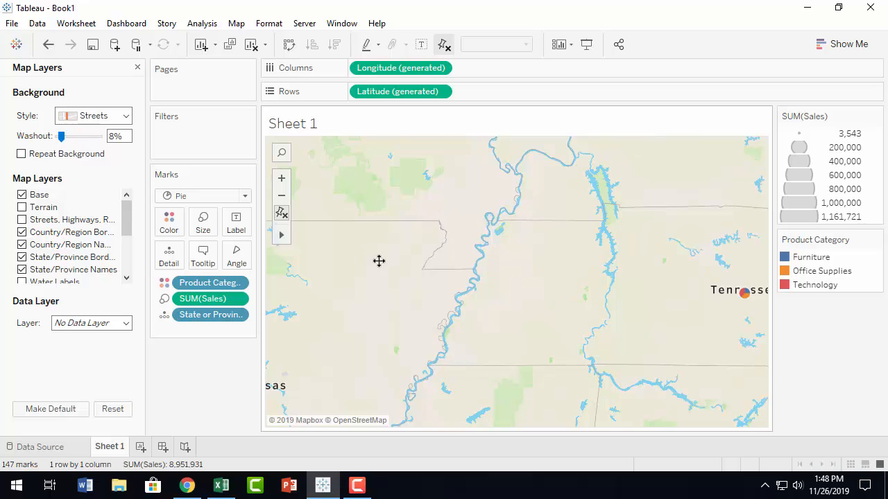
left_click_drag(379, 260, 505, 278)
Step: Set the background style to Outdoors and check it across the eastern and southern states
left_click(125, 115)
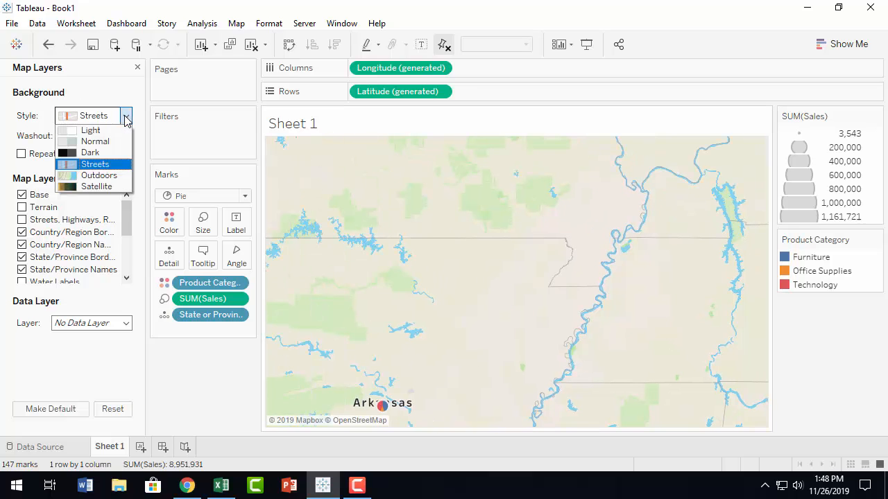
left_click(113, 174)
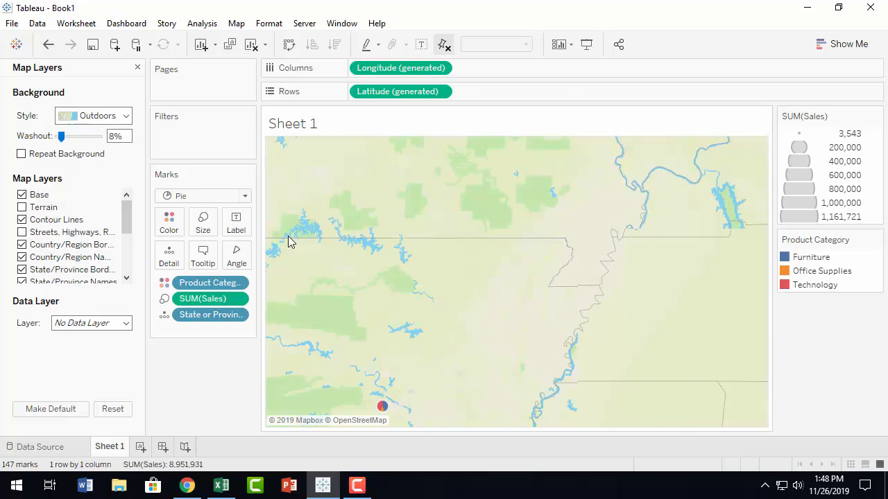
scroll(447, 259, "down", 6)
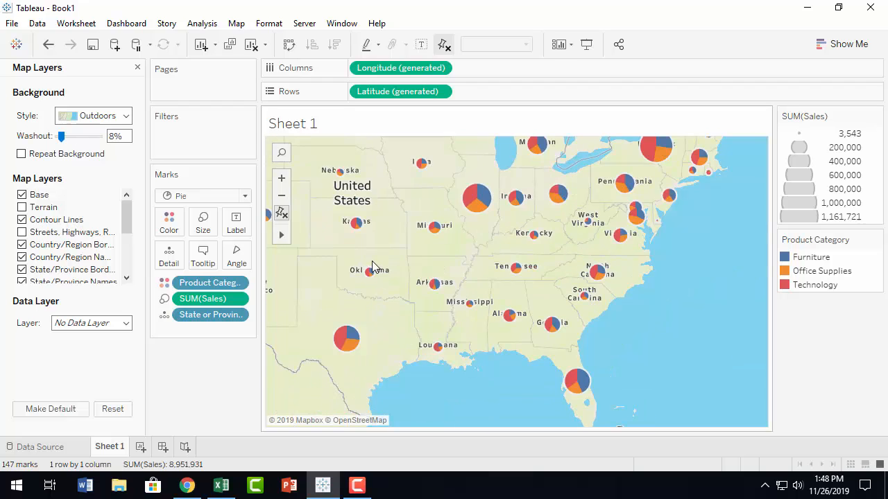
Step: Bring the whole United States into view and set the map's background style to Satellite
left_click_drag(371, 261, 506, 297)
scroll(504, 286, "down", 4)
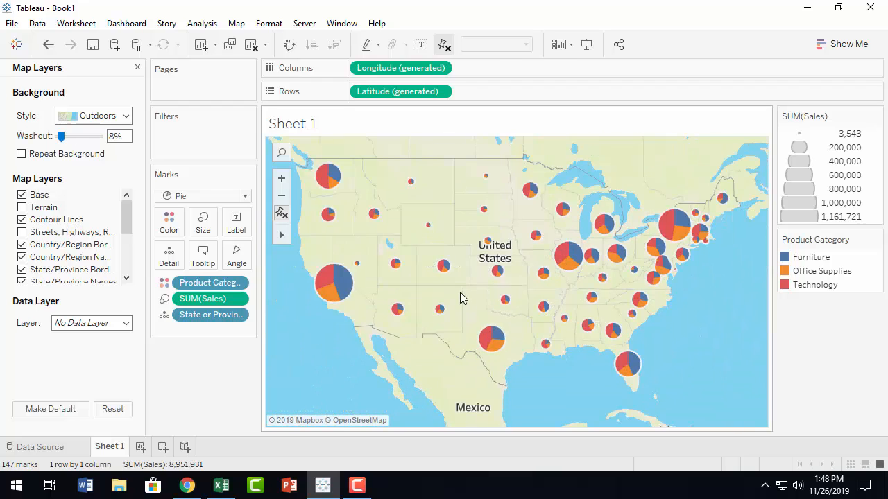
scroll(460, 292, "up", 1)
left_click(126, 116)
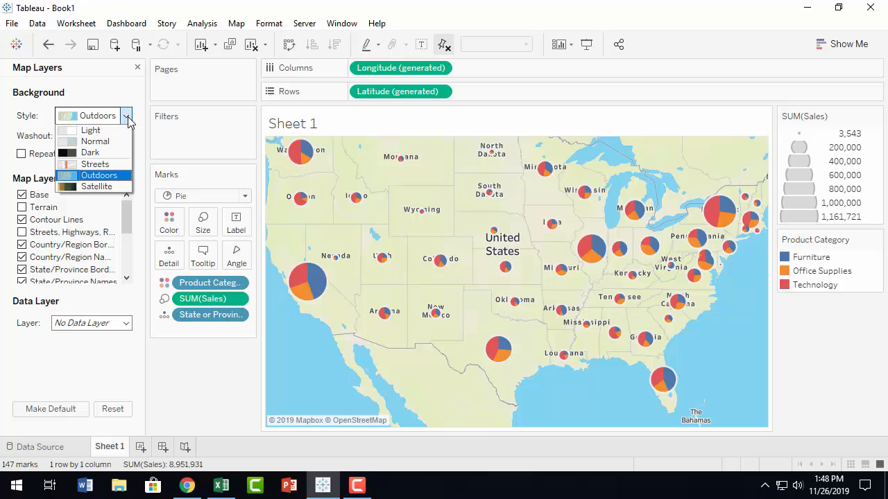
left_click(110, 185)
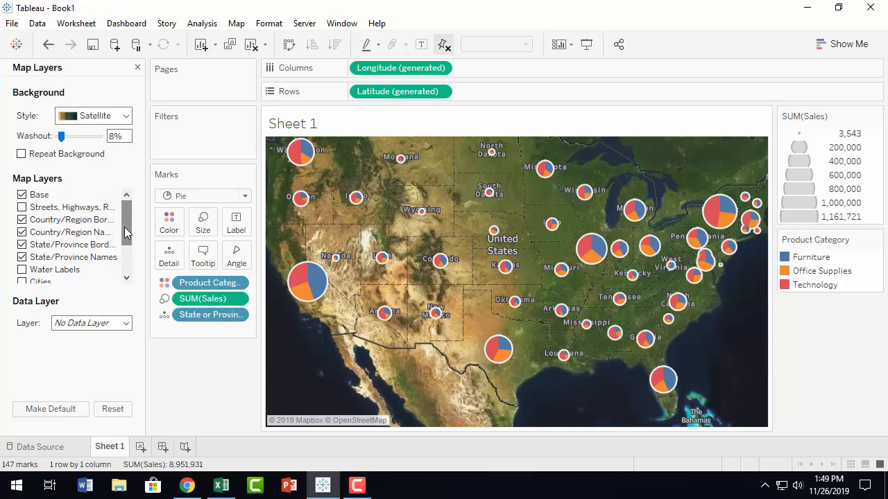
Step: Turn on the Cities and Water Labels map layers, check them across the country, and turn both off again
left_click_drag(126, 233, 127, 208)
left_click_drag(123, 222, 125, 237)
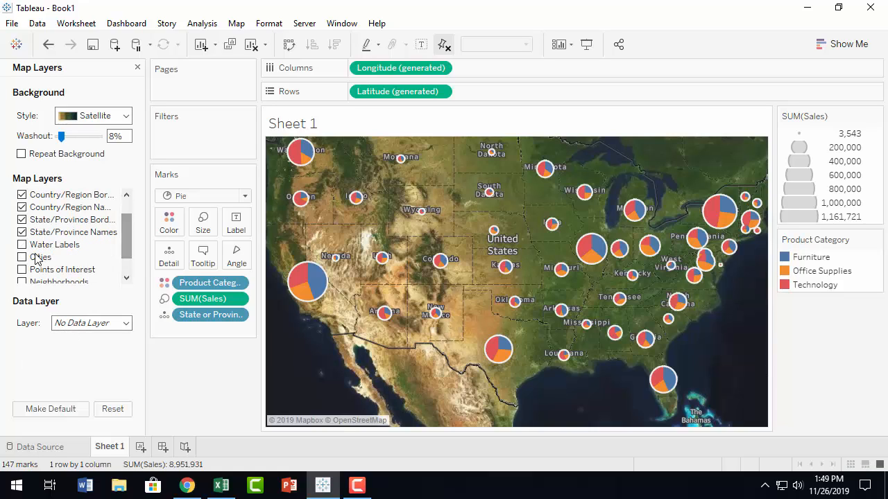
left_click(21, 258)
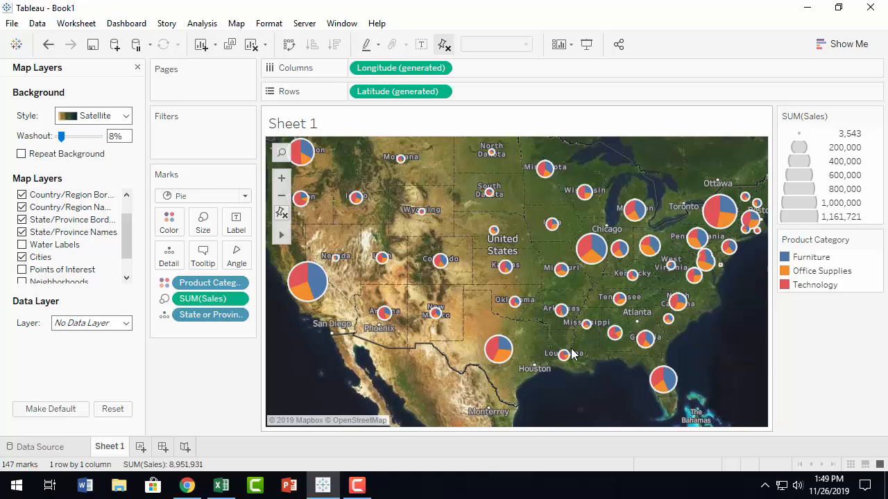
scroll(559, 326, "up", 2)
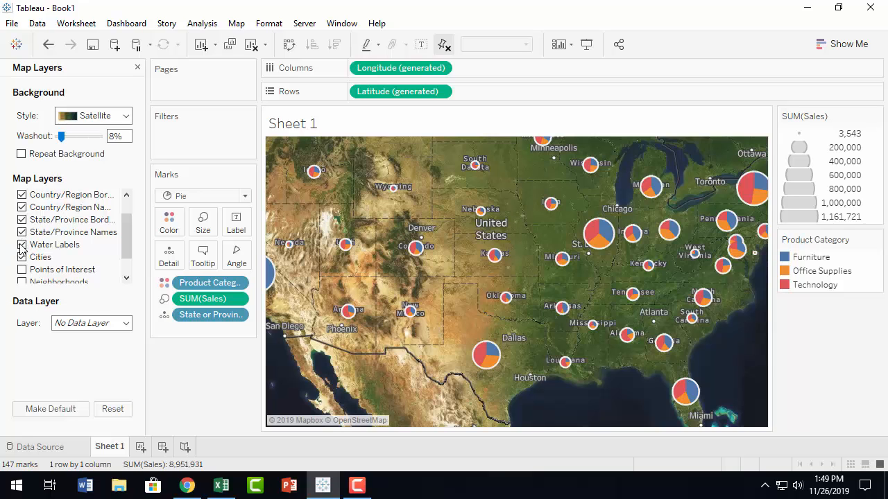
scroll(565, 319, "down", 2)
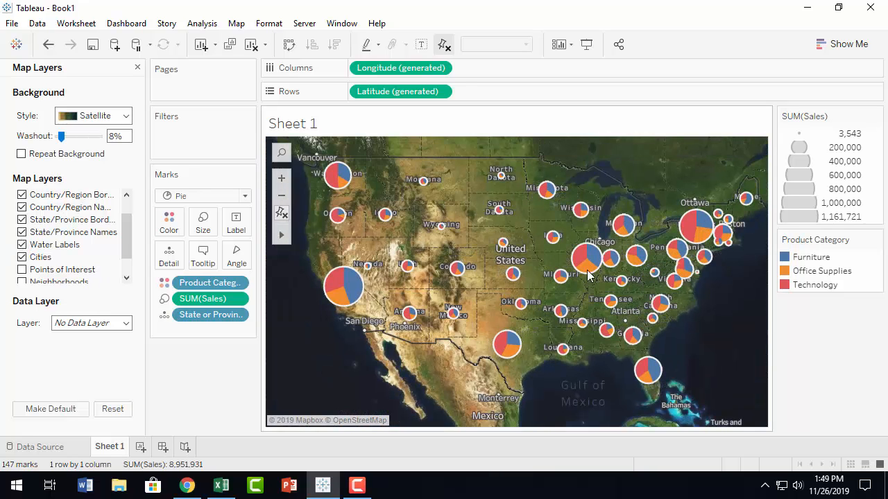
left_click(22, 244)
left_click(21, 257)
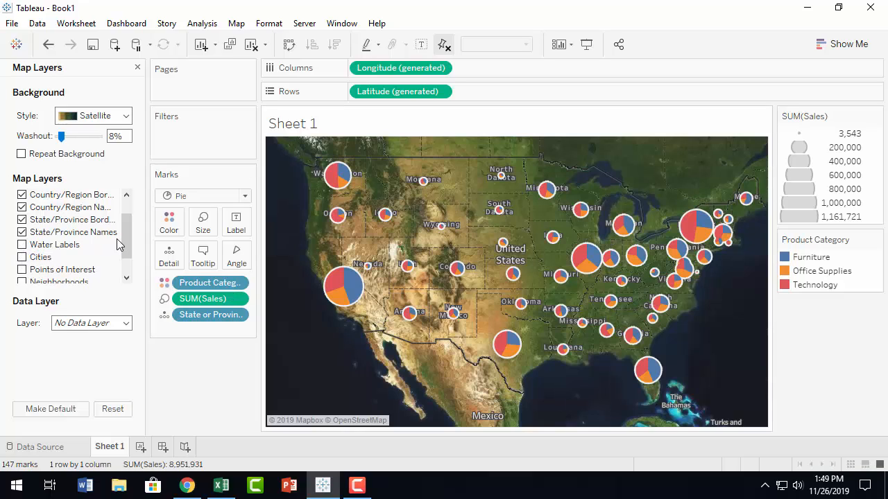
Step: Switch the background style to Outdoors briefly and settle on Normal
left_click(125, 116)
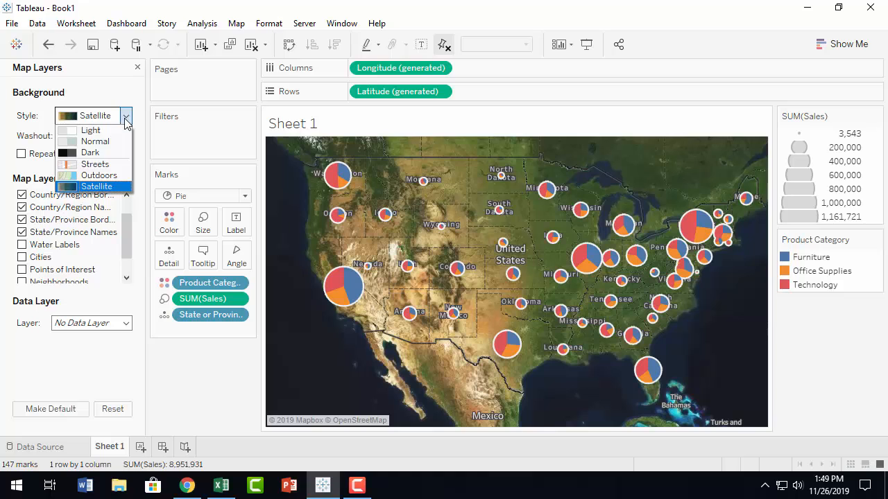
left_click(113, 176)
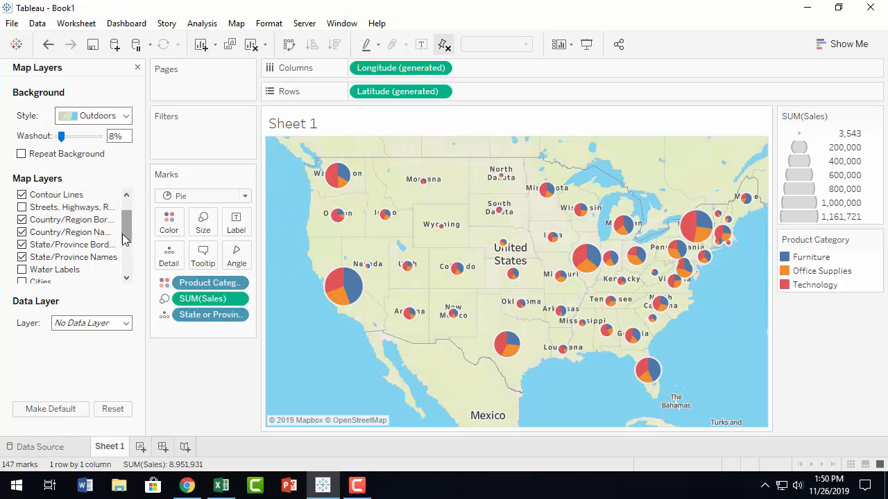
left_click(127, 116)
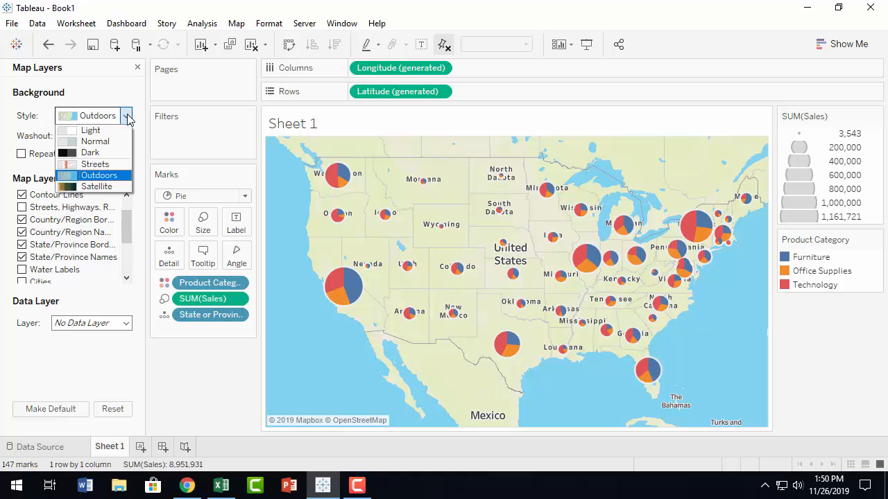
left_click(95, 142)
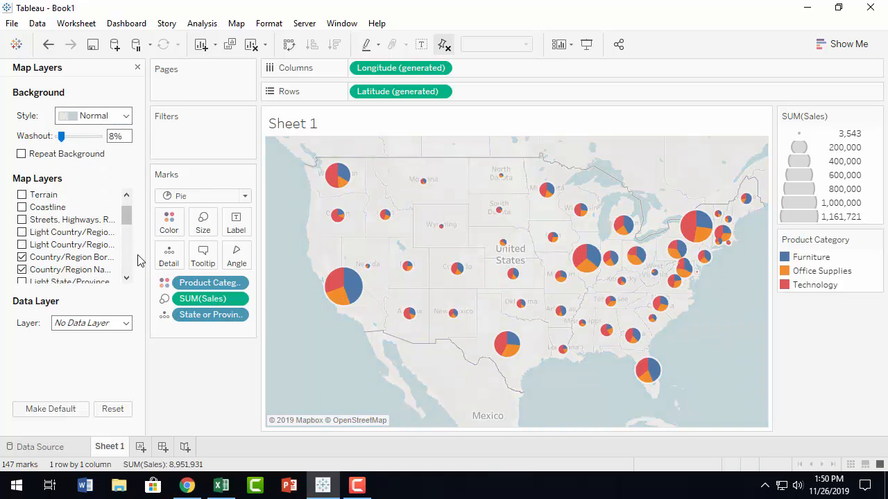
Step: Turn on the County Borders map layer and check the borders in close-up around Tennessee, Alabama and Georgia
left_click(126, 277)
left_click(126, 277)
left_click(126, 277)
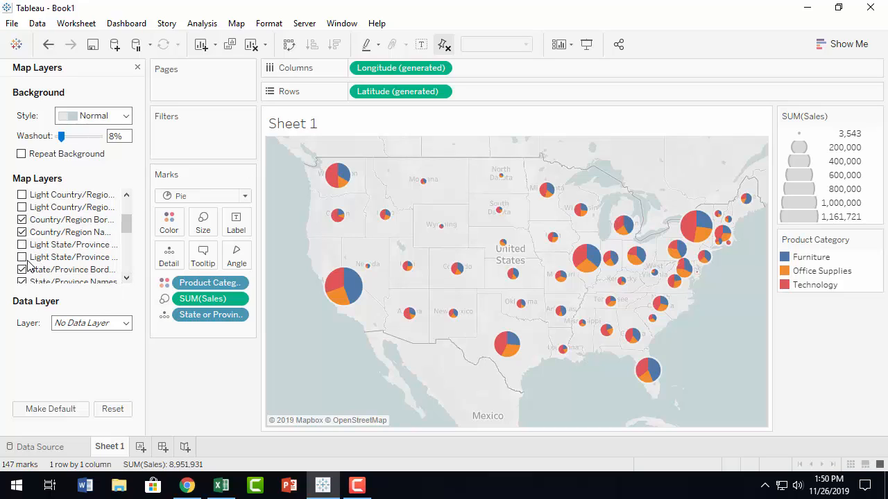
left_click(126, 277)
left_click(126, 278)
left_click(126, 277)
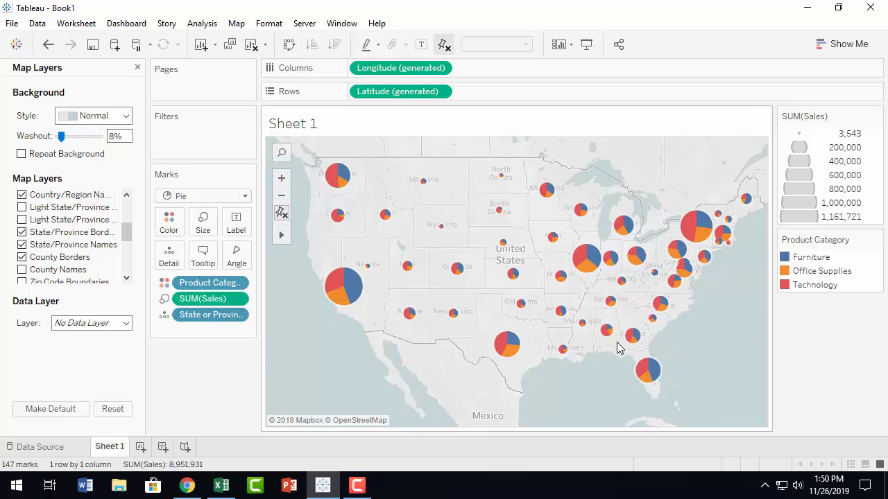
scroll(568, 337, "up", 5)
left_click_drag(694, 257, 565, 303)
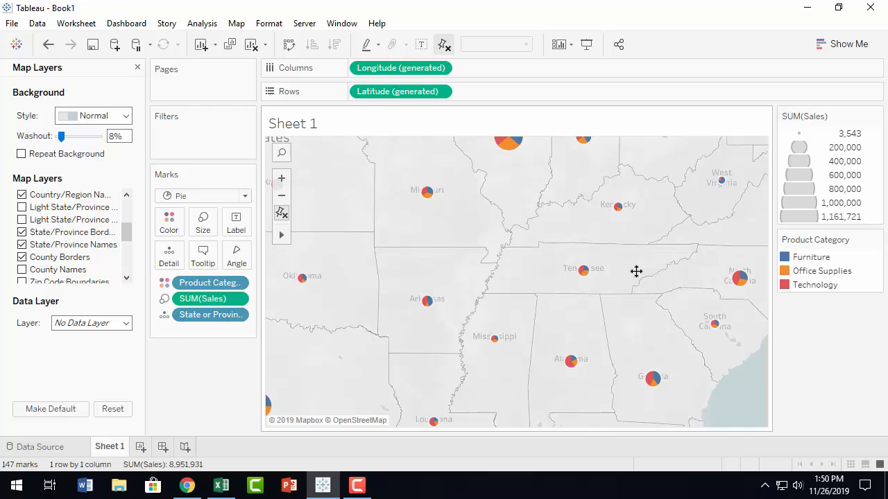
scroll(636, 271, "up", 5)
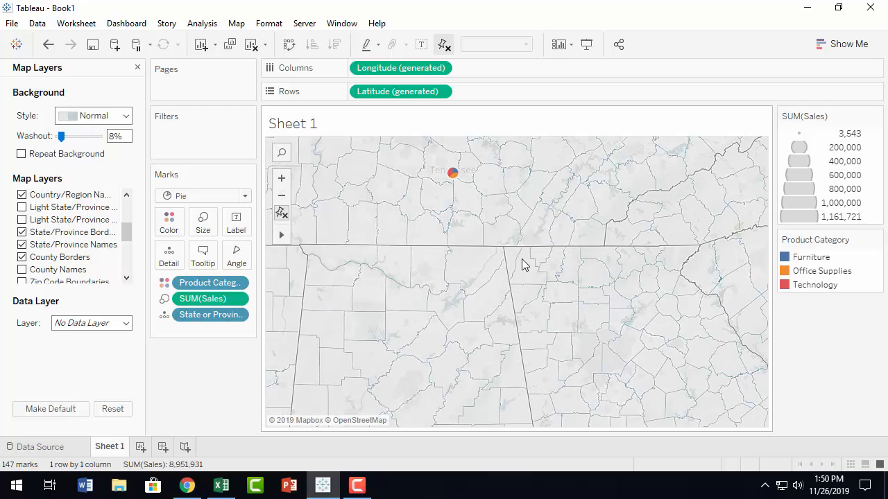
Step: Turn on the County Names map layer with Tennessee centred in the view
scroll(525, 265, "down", 1)
left_click_drag(436, 254, 491, 323)
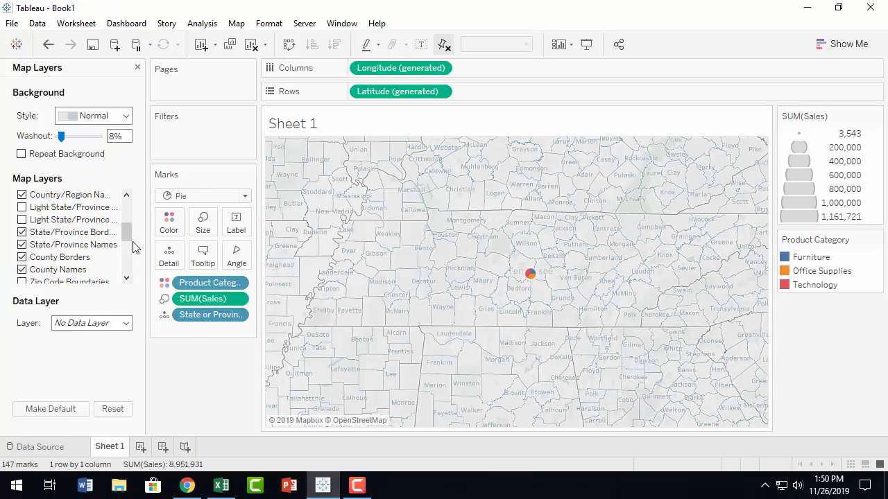
Step: Turn off the County Borders and County Names map layers and switch only County Borders back on
mouse_move(127, 234)
left_mouse_down()
mouse_move(128, 272)
mouse_move(126, 241)
left_mouse_up()
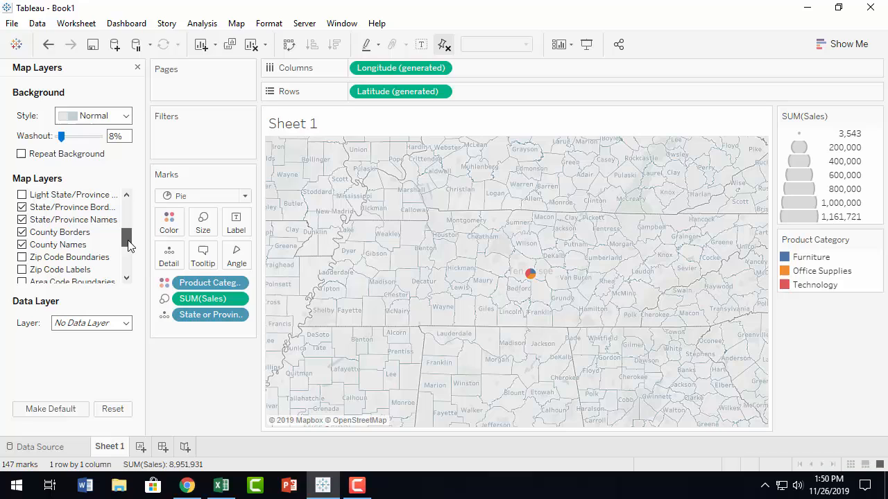
left_click(22, 233)
left_click(21, 244)
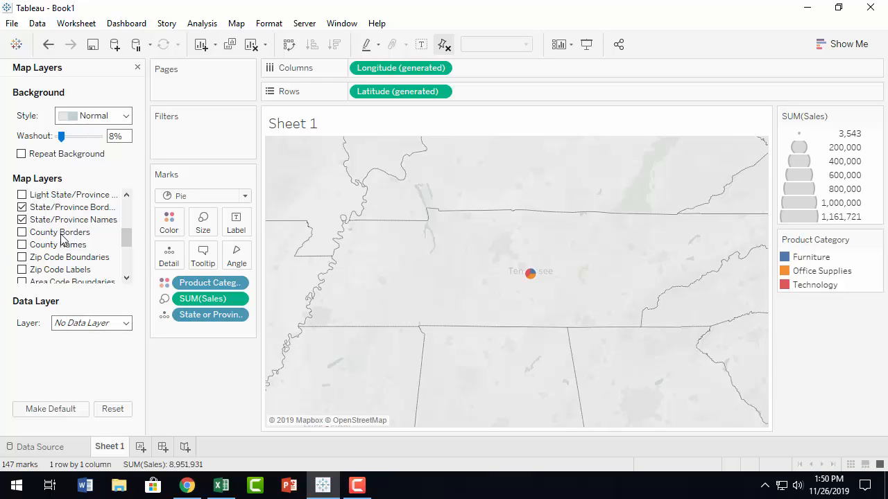
left_click(22, 233)
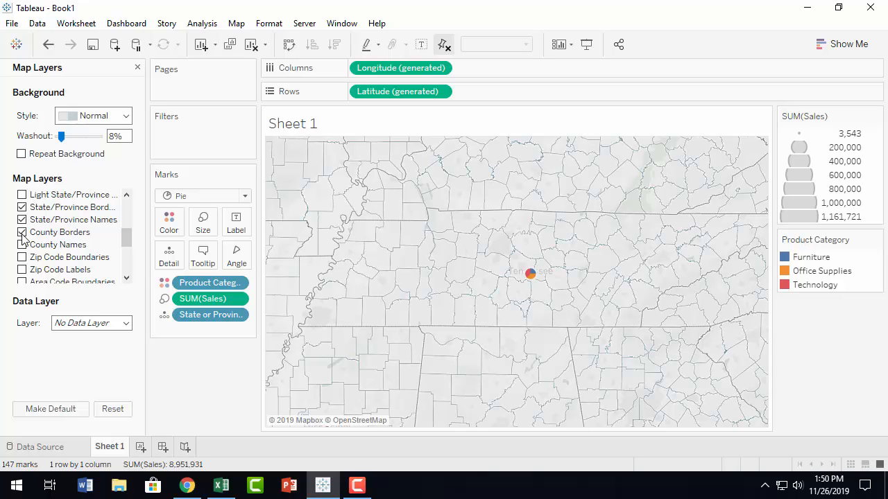
Step: Look through the available demographic data layers and apply Household Income (median)
left_click(125, 326)
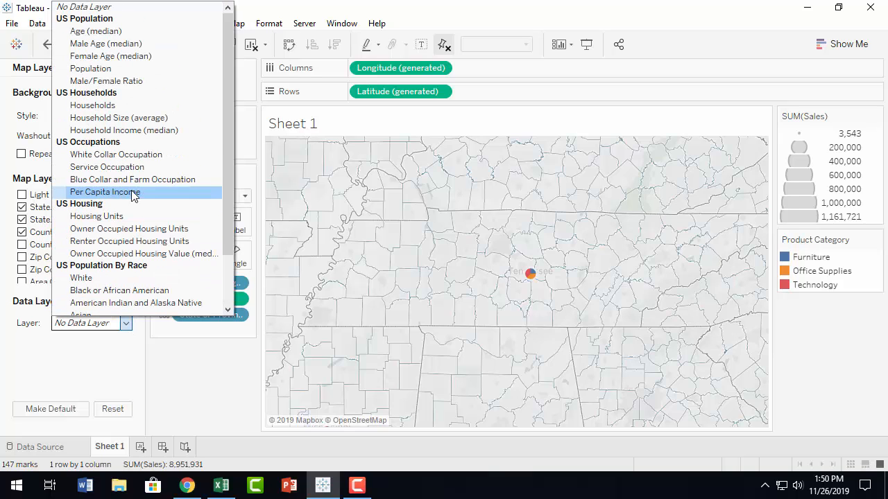
scroll(134, 195, "down", 2)
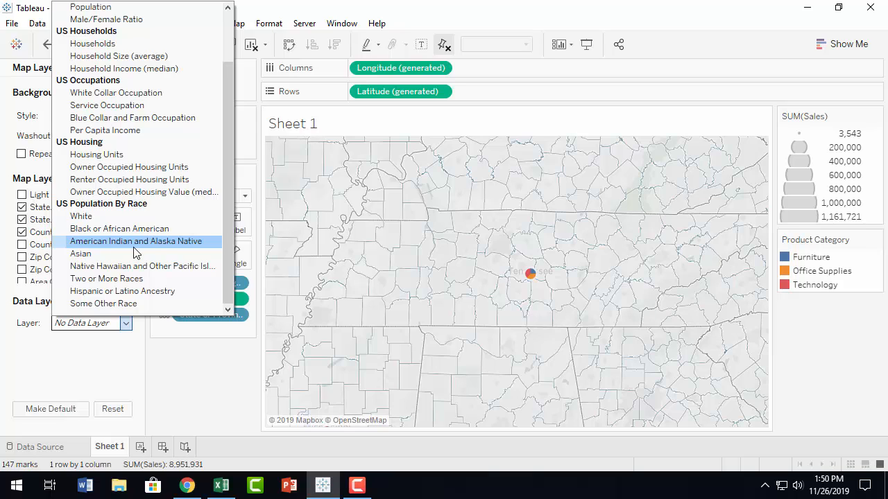
scroll(135, 251, "up", 2)
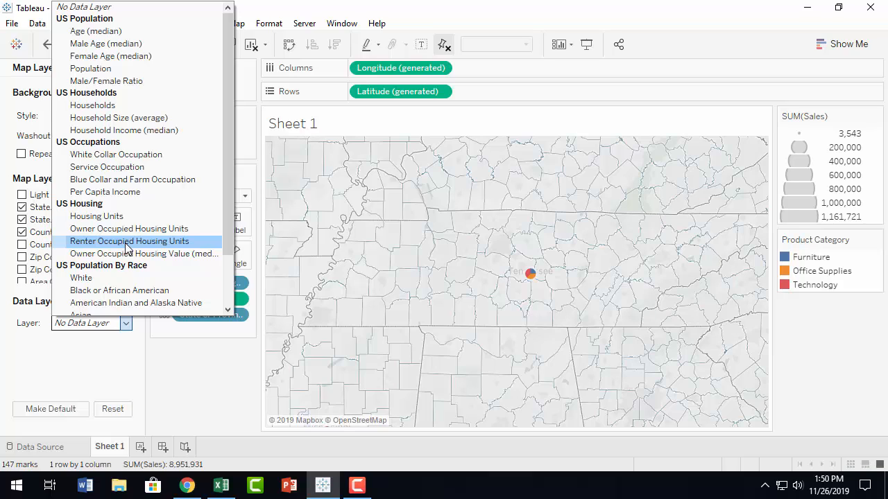
left_click(173, 141)
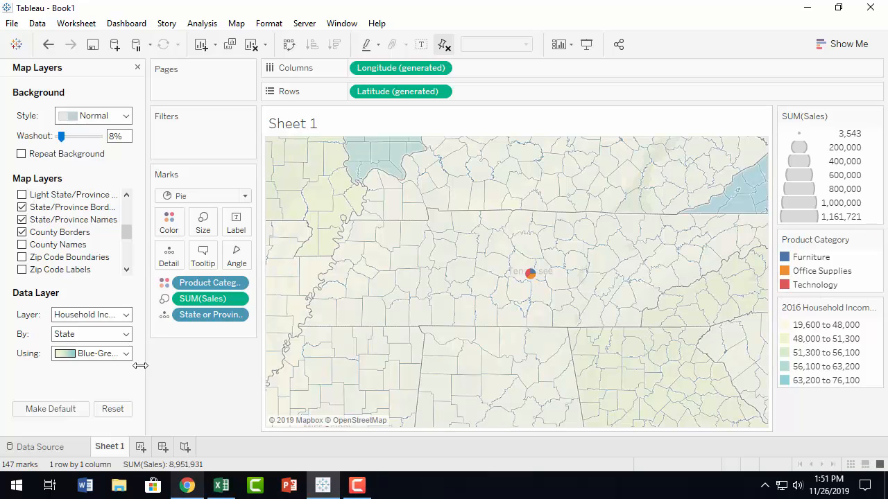
Step: Change the map's data layer to Housing Units from the US Housing group
left_click(126, 316)
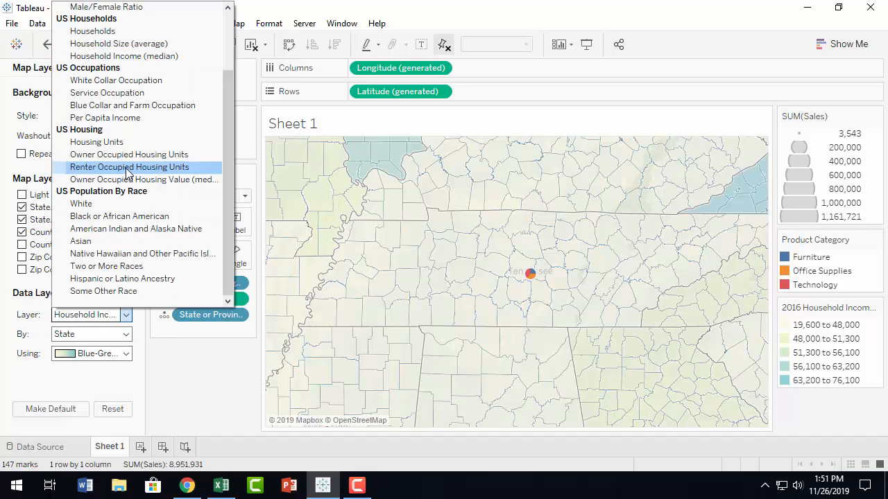
left_click(156, 143)
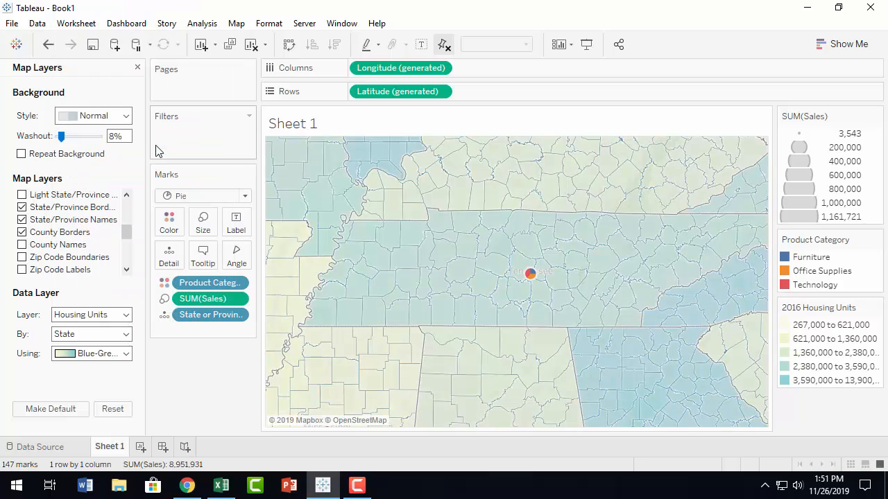